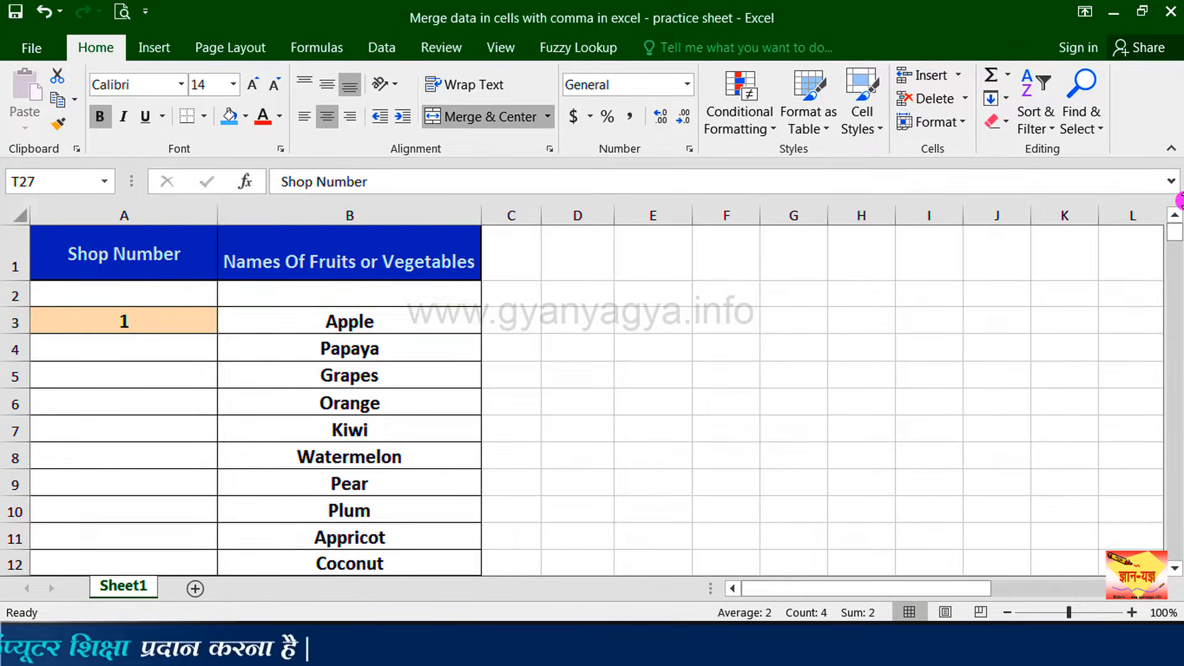
Write the formula =CONCATENATE(TRANSPOSE(B3:B22)) in merged cell E3, without committing it
{"action": "mouse_move", "coordinate": [1175, 237]}
{"action": "left_mouse_down"}
{"action": "mouse_move", "coordinate": [1172, 258]}
{"action": "mouse_move", "coordinate": [1172, 219]}
{"action": "left_mouse_up"}
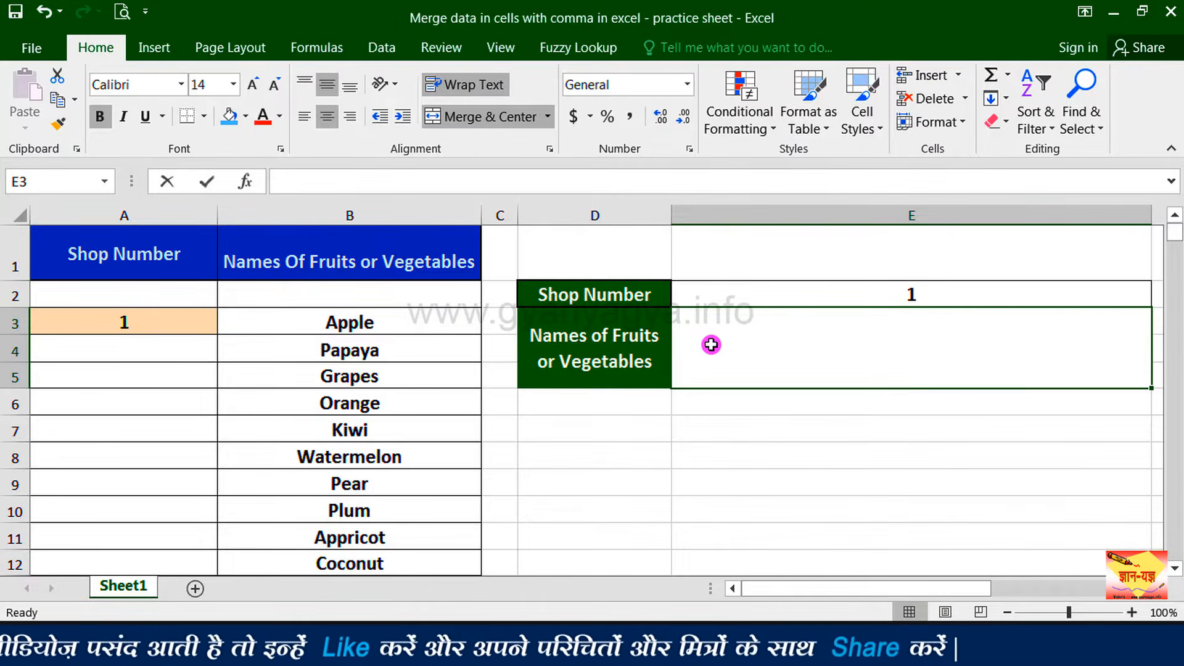
{"action": "type", "text": "="}
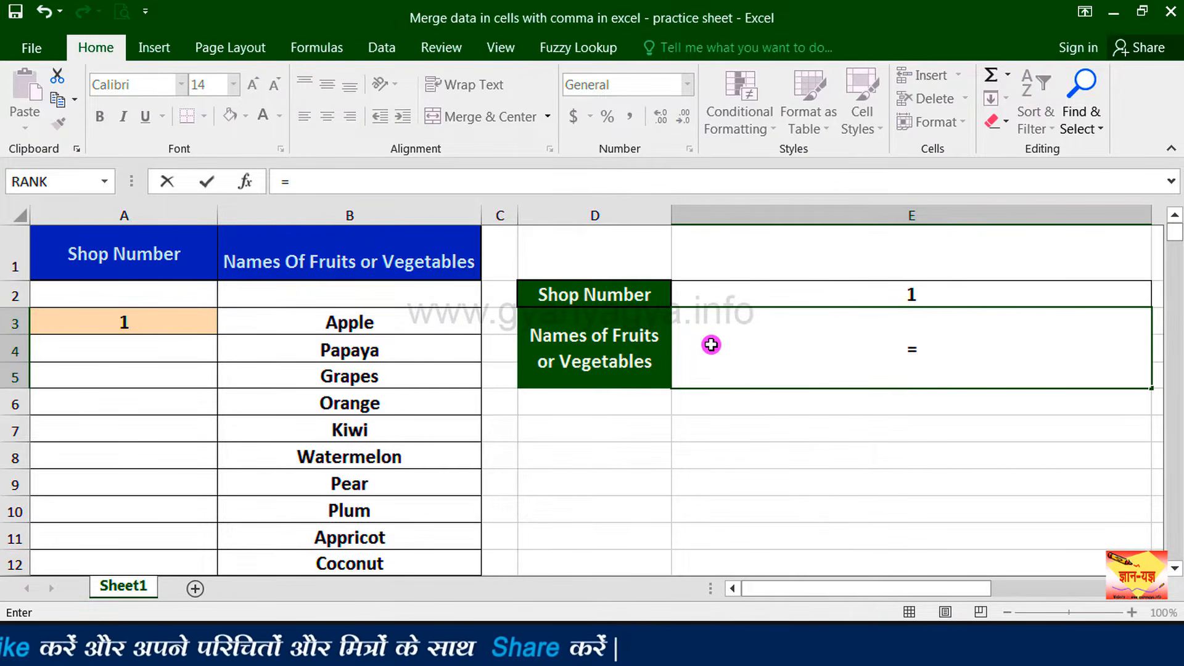
{"action": "type", "text": "conca"}
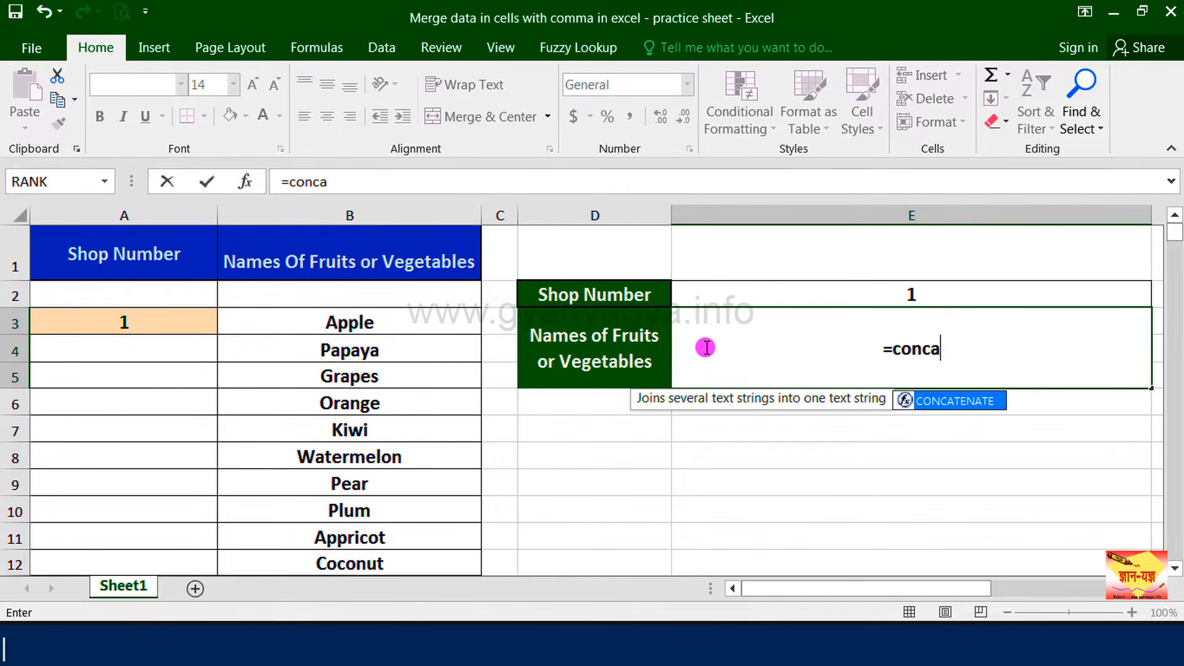
{"action": "double_click", "coordinate": [957, 402]}
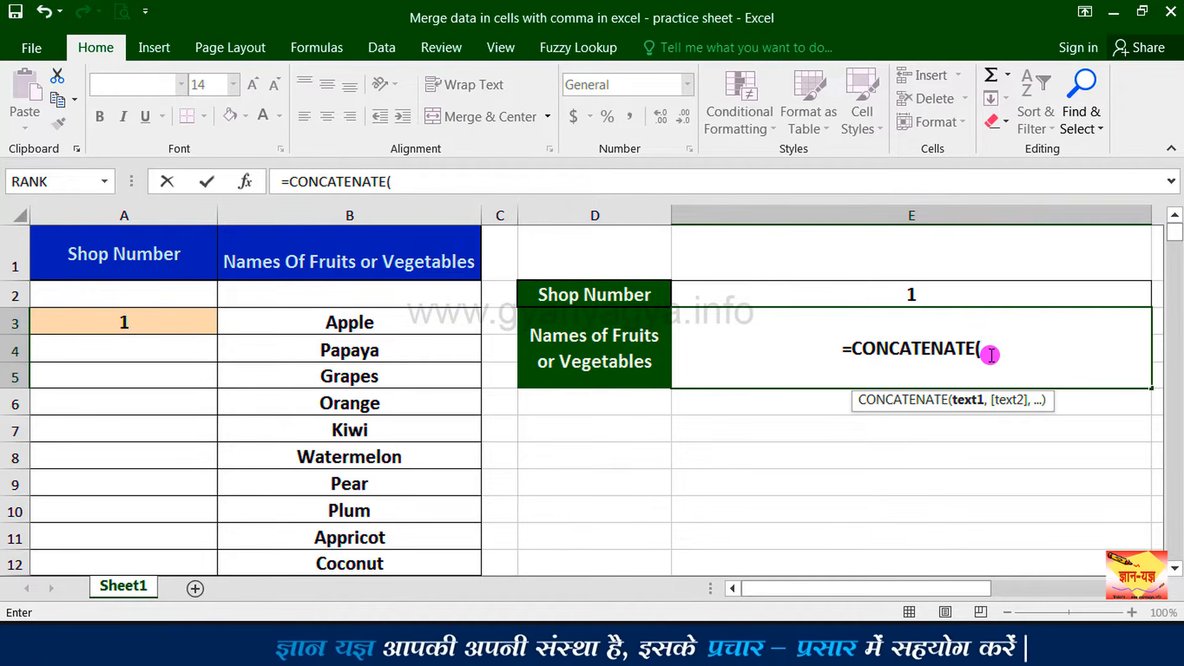
{"action": "type", "text": "tran"}
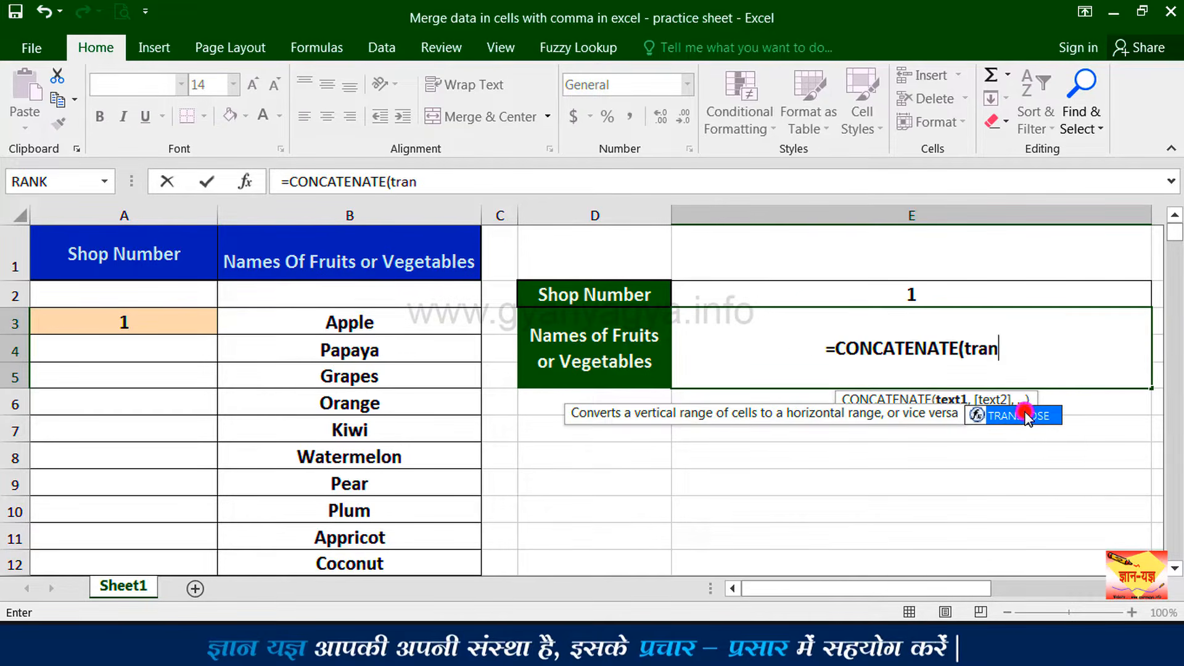
{"action": "double_click", "coordinate": [1025, 416]}
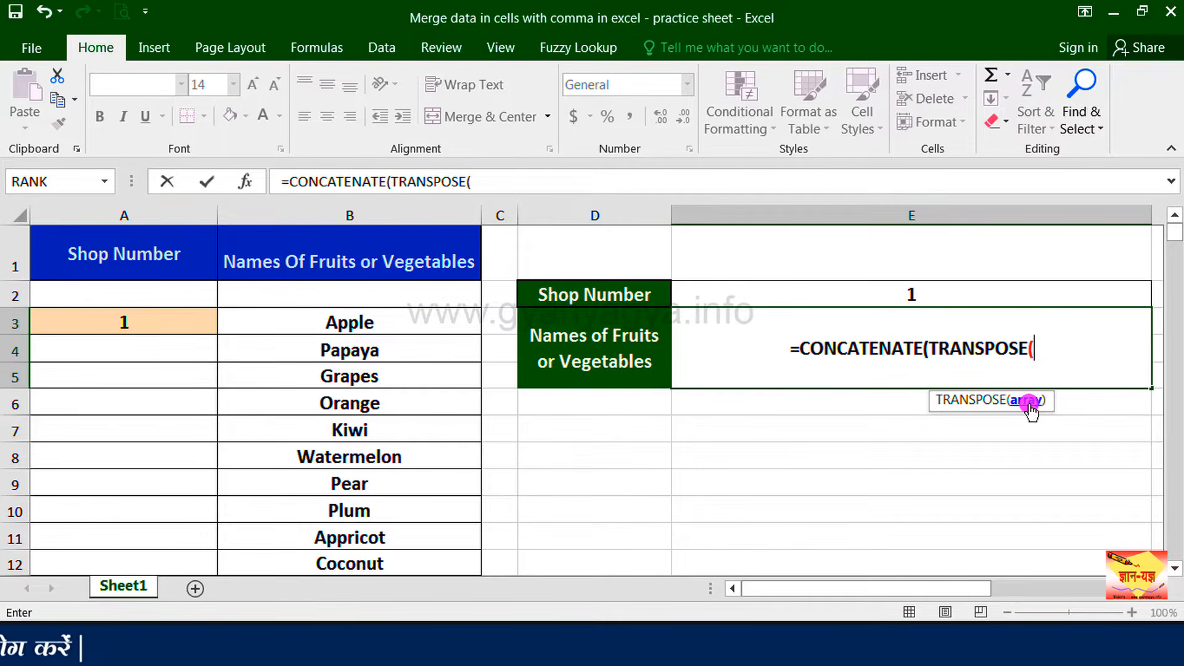
{"action": "left_click", "coordinate": [398, 322]}
{"action": "left_click_drag", "start_coordinate": [406, 360], "coordinate": [401, 522]}
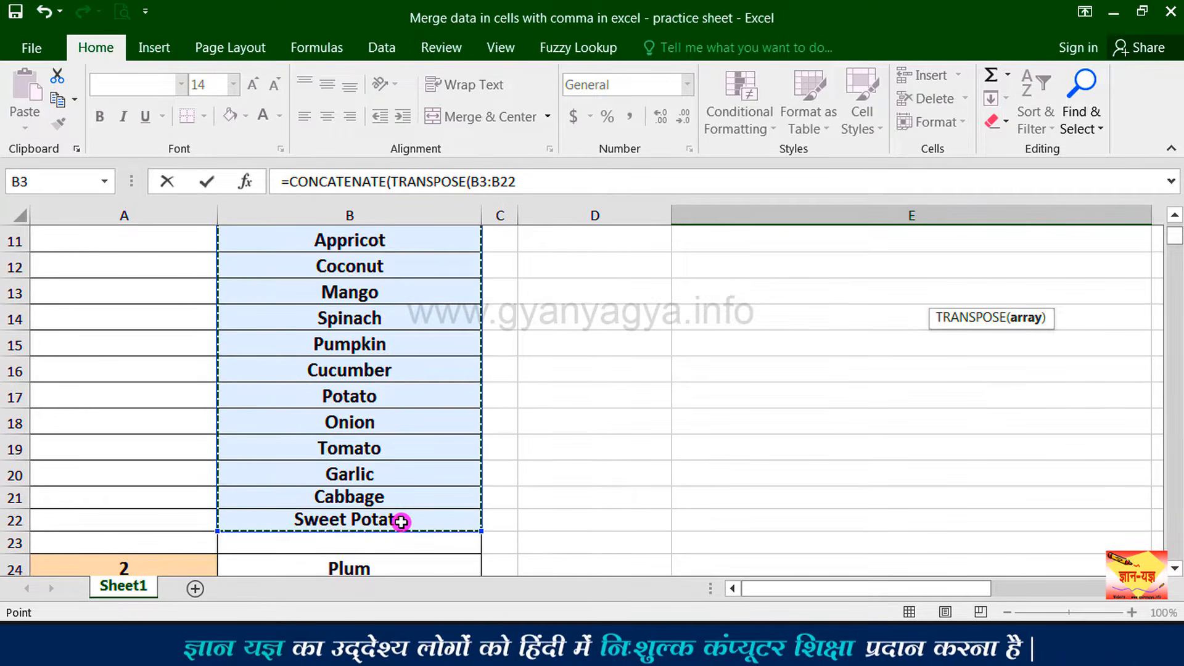
{"action": "left_click_drag", "start_coordinate": [1175, 239], "coordinate": [1171, 232]}
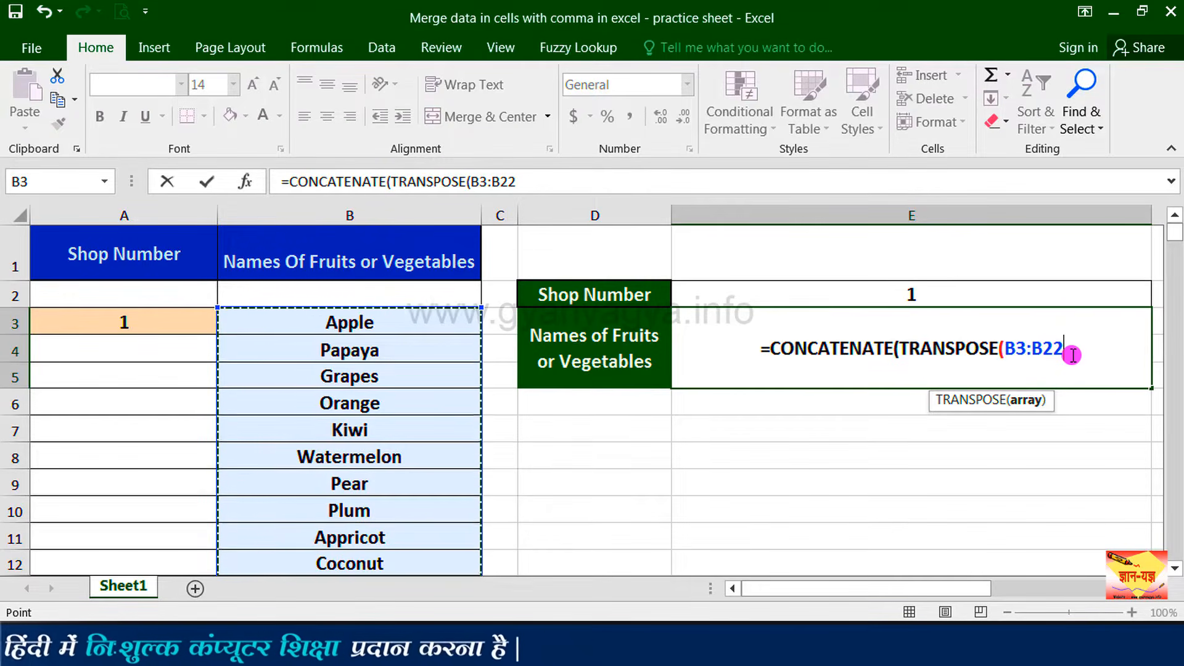
{"action": "type", "text": ")"}
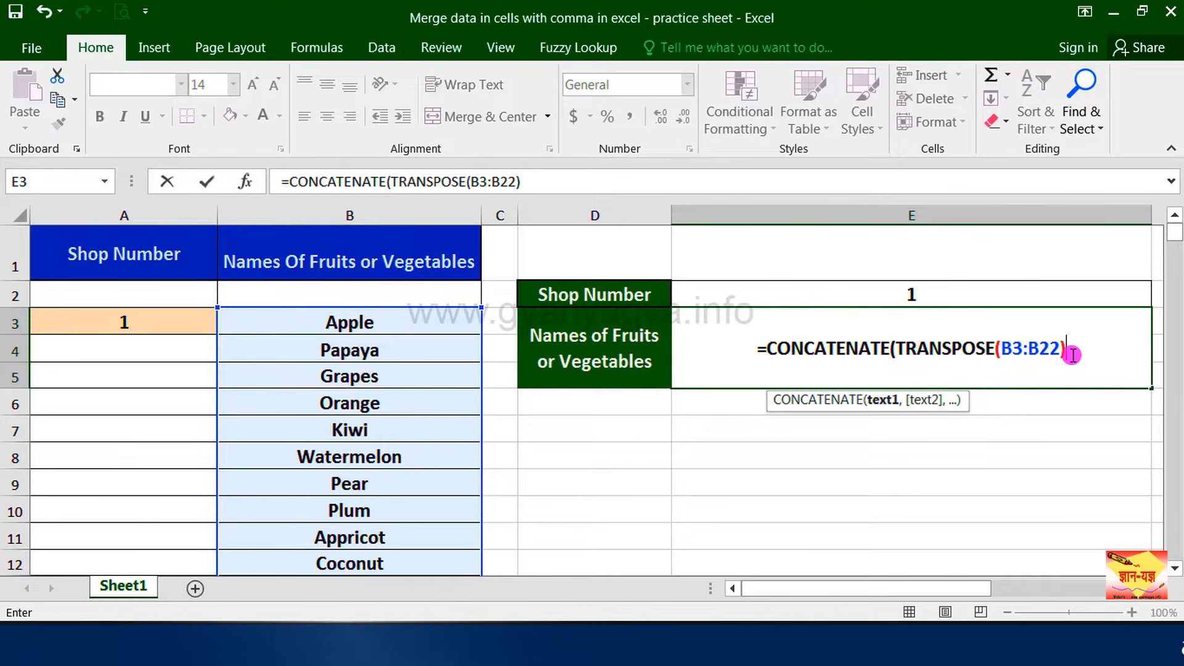
{"action": "type", "text": ")"}
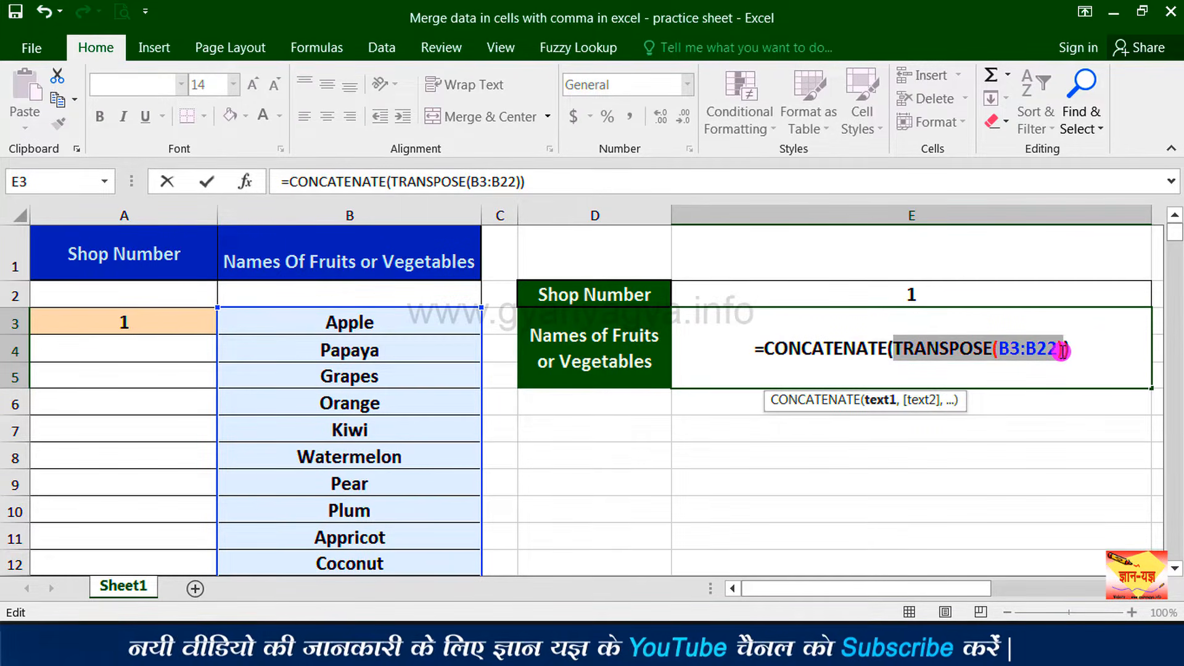
Convert the TRANSPOSE part of E3's formula into literal values and remove its curly braces, then commit the formula
{"action": "key", "text": "F9"}
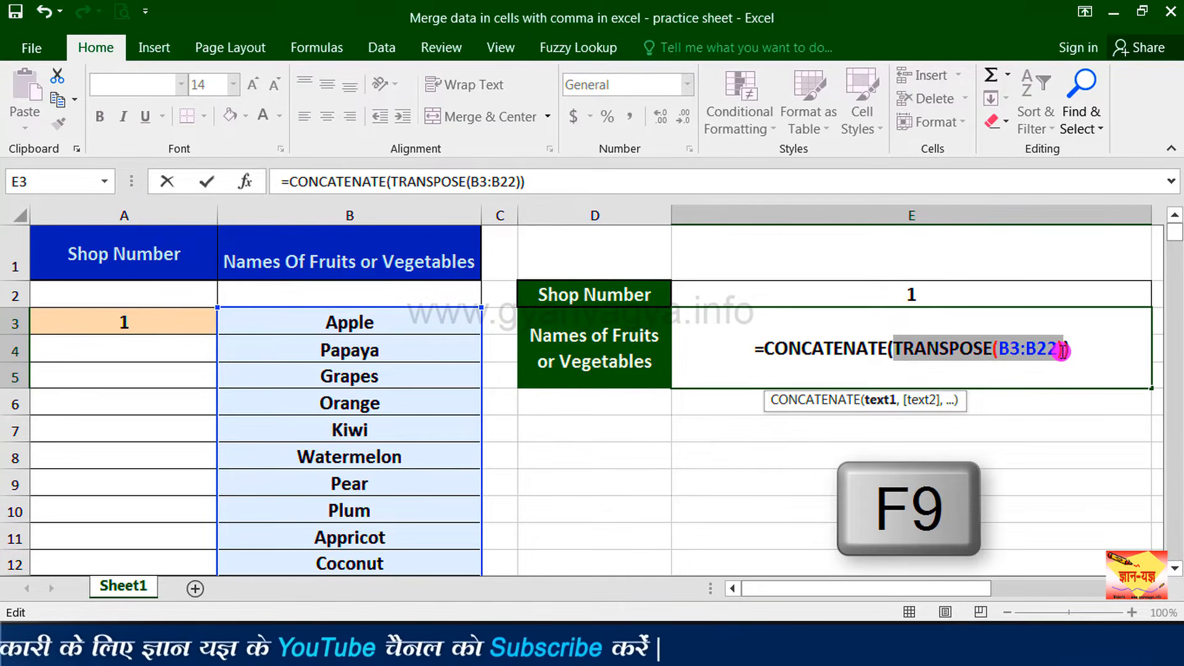
{"action": "key", "text": "F9"}
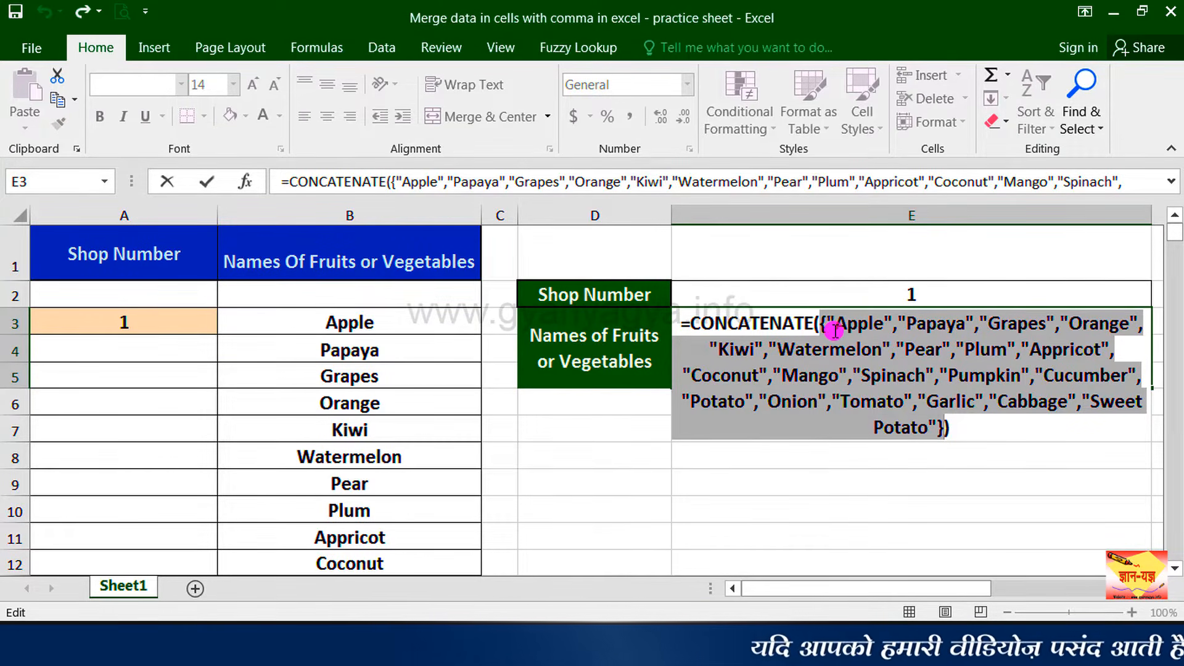
{"action": "left_click", "coordinate": [394, 181]}
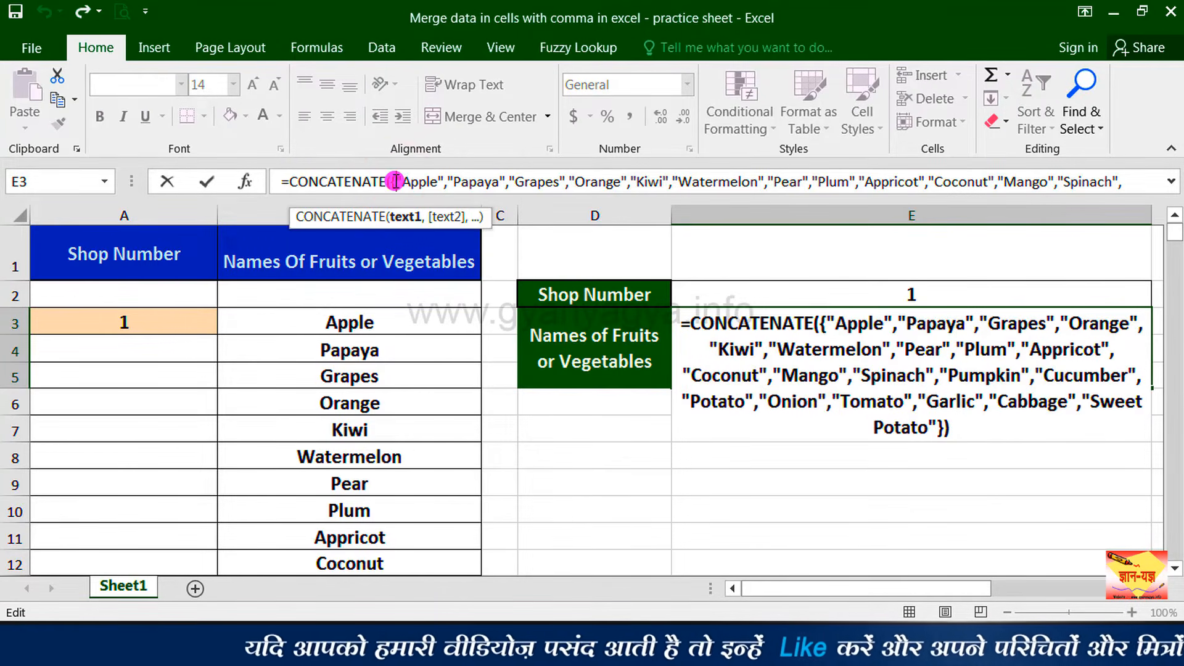
{"action": "key", "text": "BackSpace"}
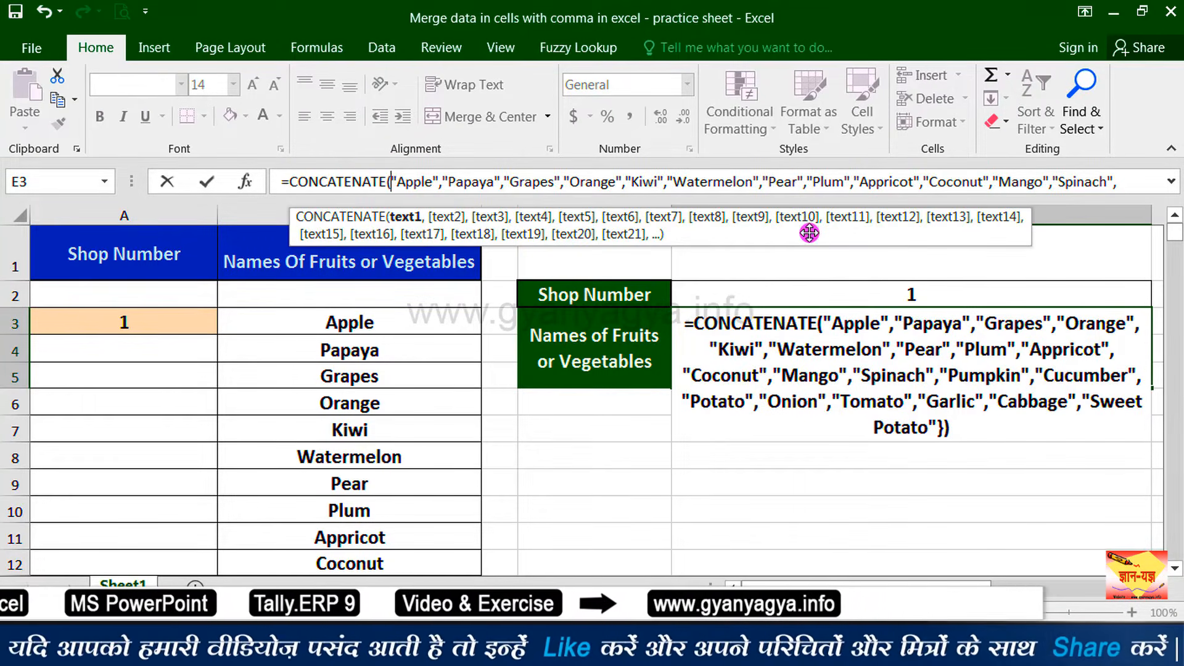
{"action": "left_click_drag", "start_coordinate": [1171, 182], "coordinate": [848, 177]}
{"action": "left_click", "coordinate": [836, 181]}
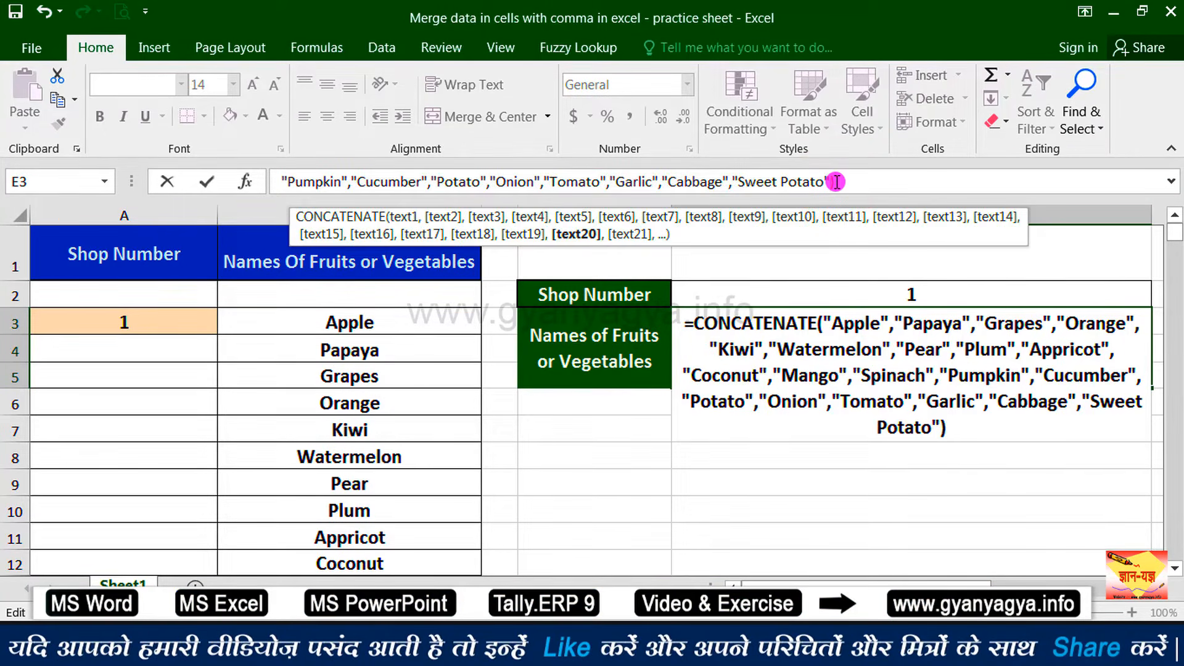
{"action": "key", "text": "Return"}
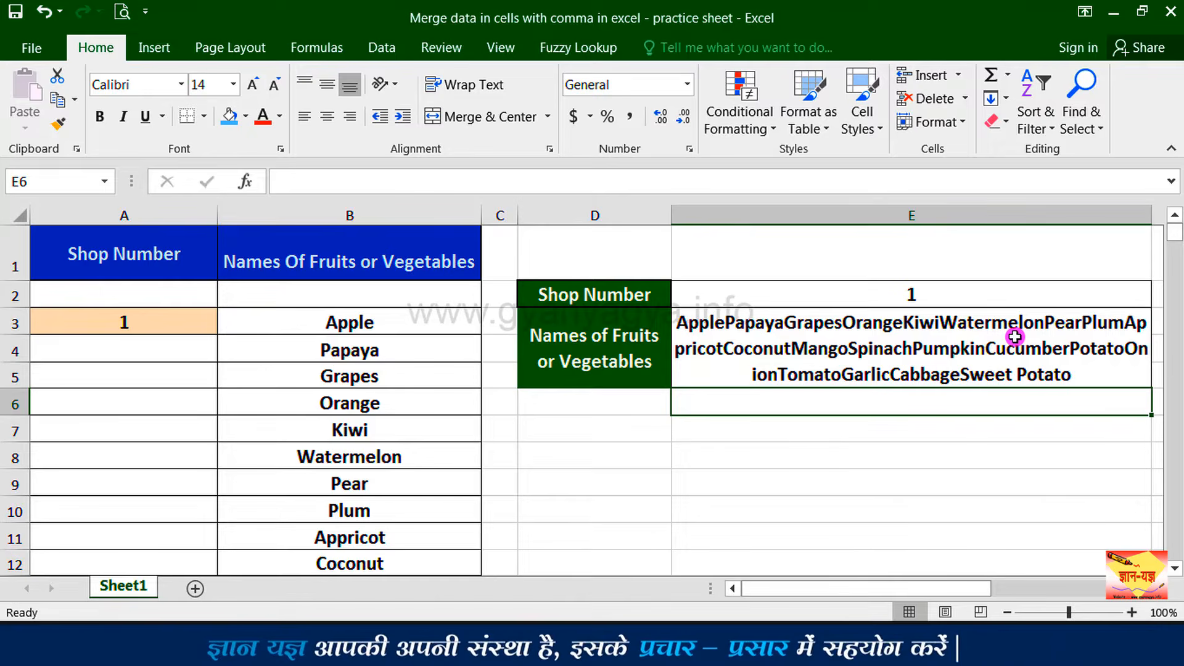
Replace the contents of E3 with a new formula beginning =CONCATENATE(TRANSPOSE(B3:B22
{"action": "left_click", "coordinate": [996, 343]}
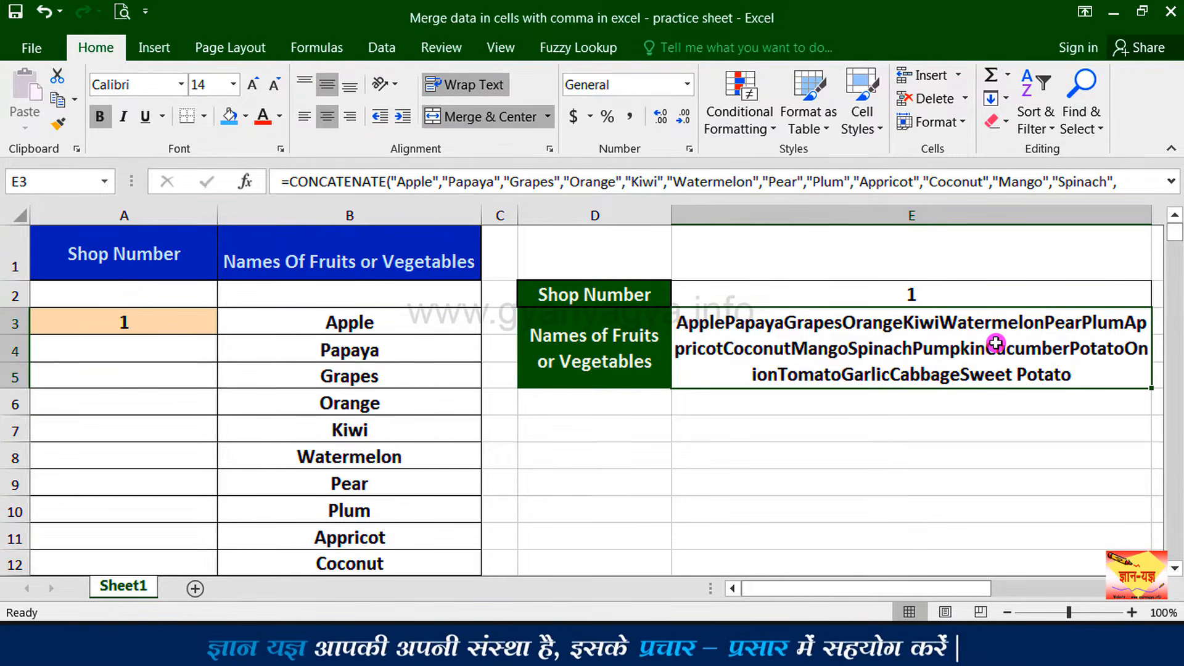
{"action": "key", "text": "BackSpace"}
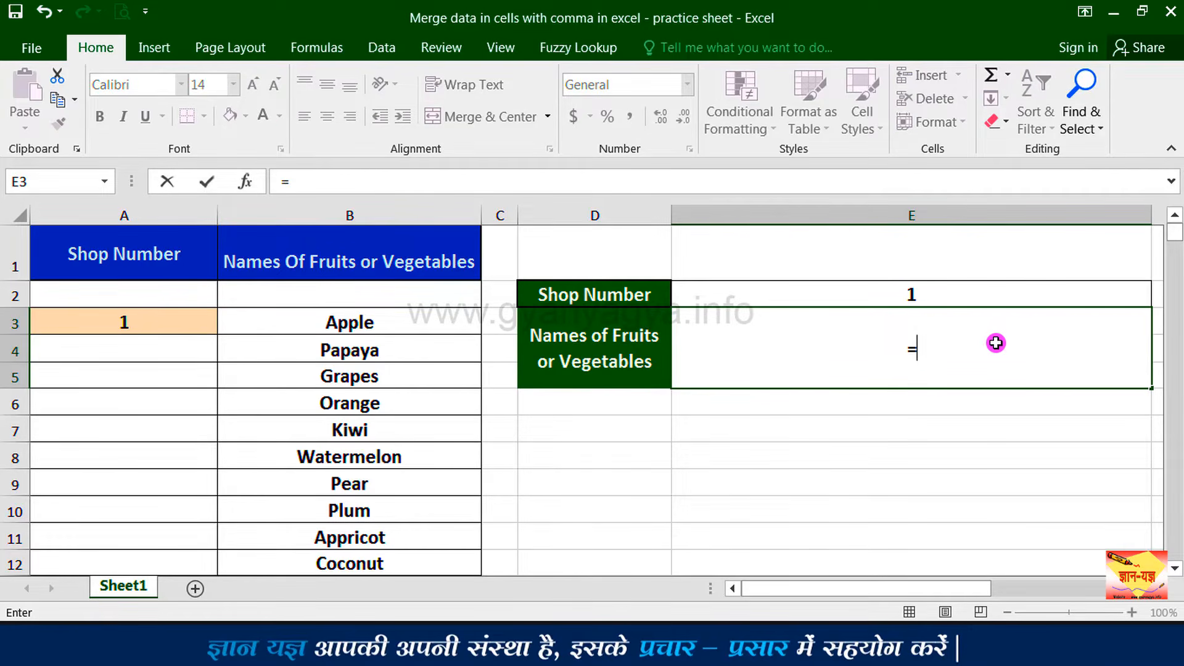
{"action": "type", "text": "=conc"}
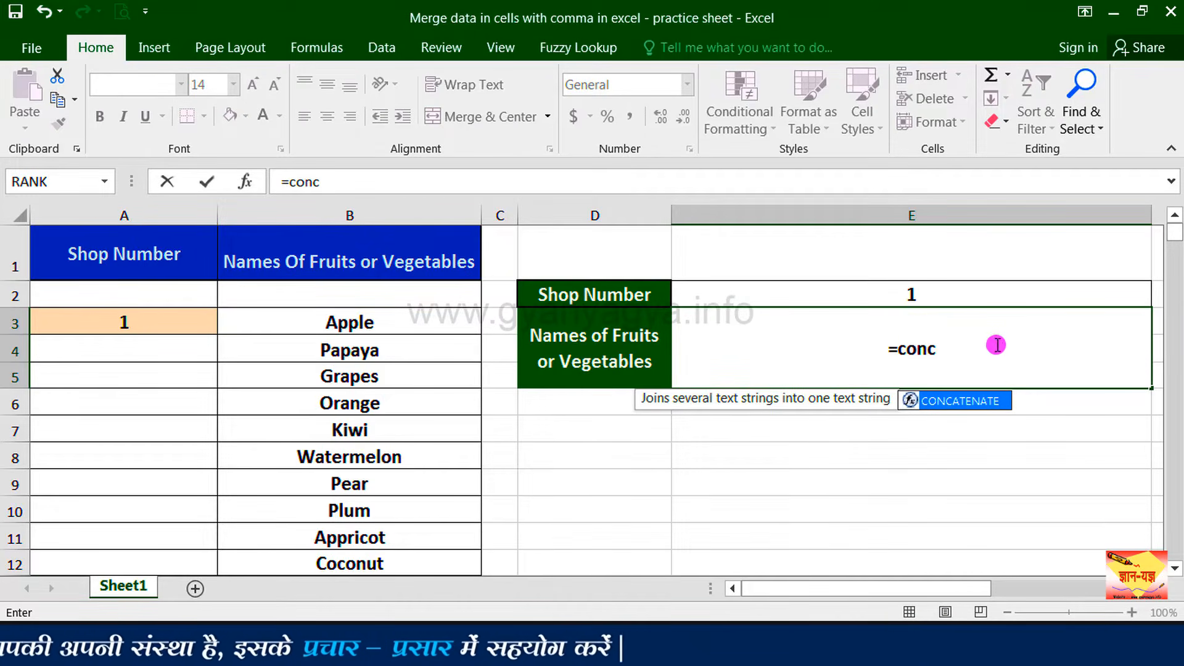
{"action": "double_click", "coordinate": [980, 402]}
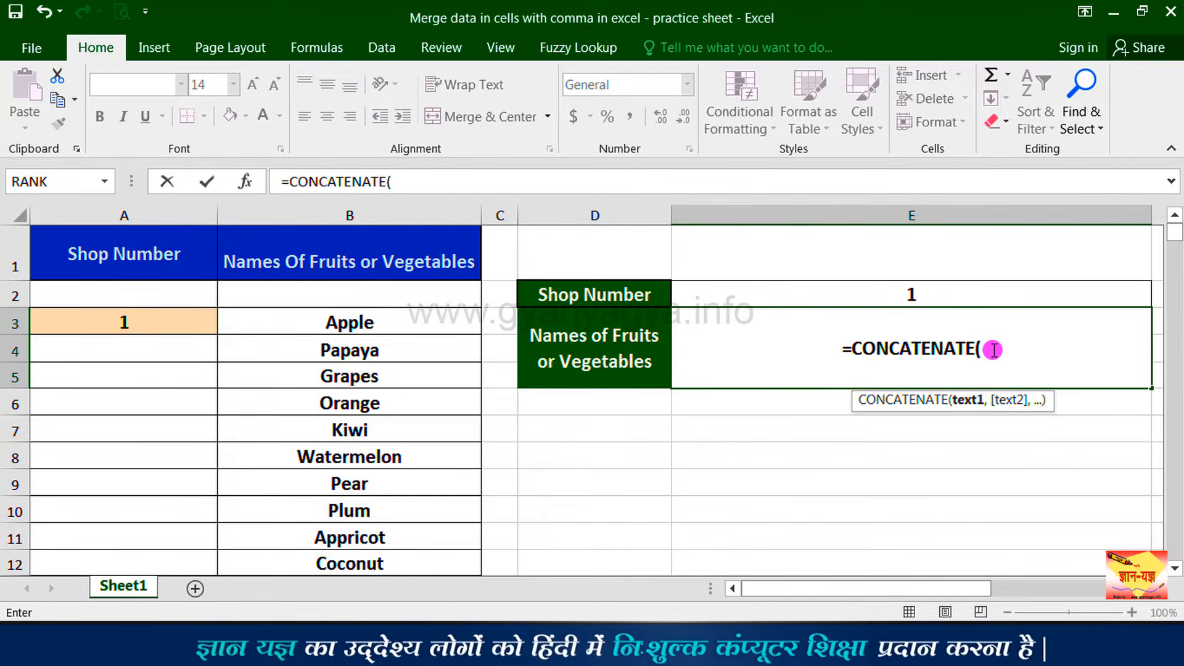
{"action": "type", "text": "tran"}
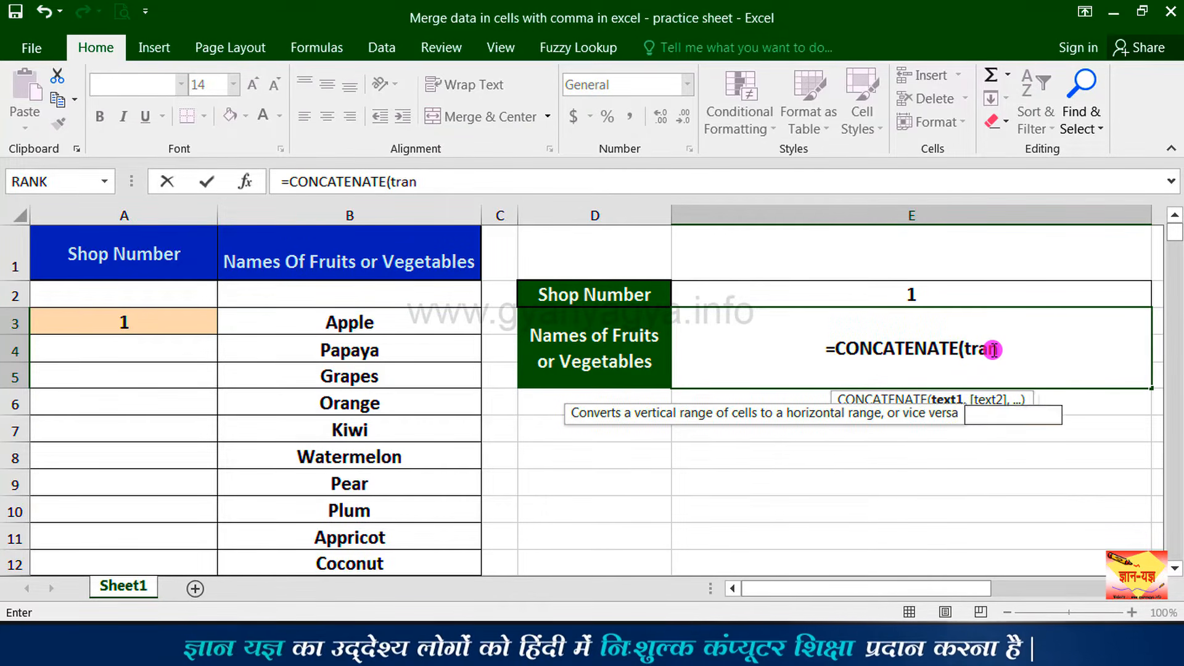
{"action": "type", "text": "s"}
{"action": "double_click", "coordinate": [1024, 417]}
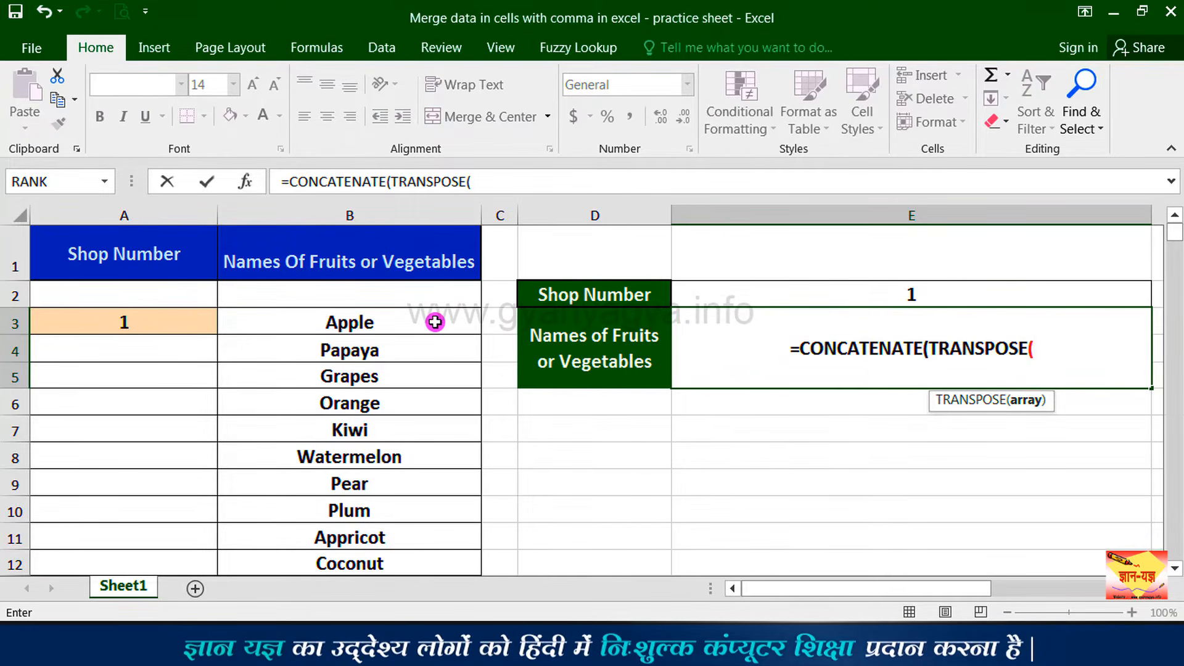
{"action": "left_click_drag", "start_coordinate": [435, 322], "coordinate": [468, 489]}
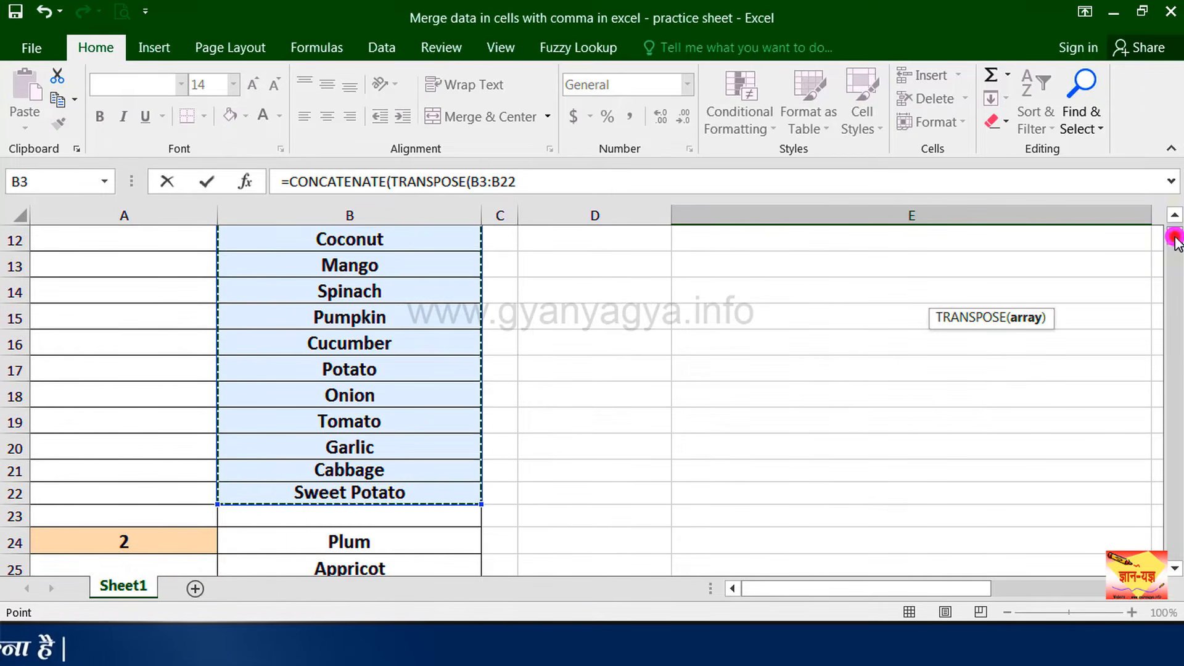
{"action": "left_click_drag", "start_coordinate": [1175, 237], "coordinate": [1174, 220]}
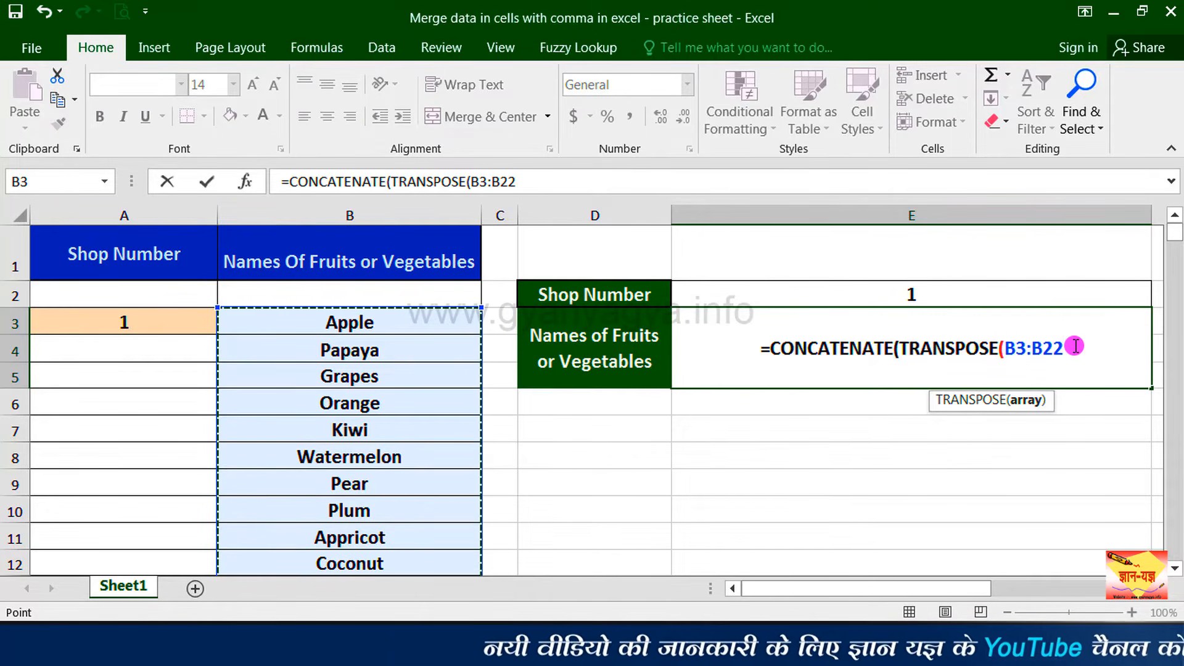
Append &", " after B3:B22 as the separator and close both the TRANSPOSE and CONCATENATE functions
{"action": "type", "text": "&"}
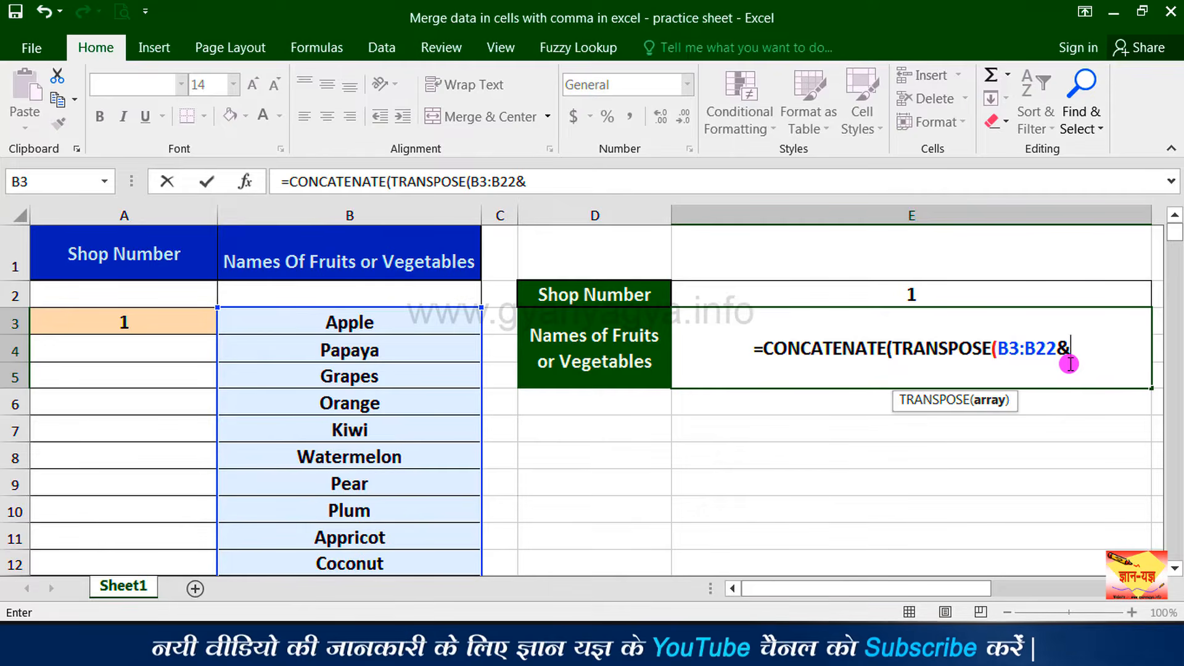
{"action": "type", "text": "\""}
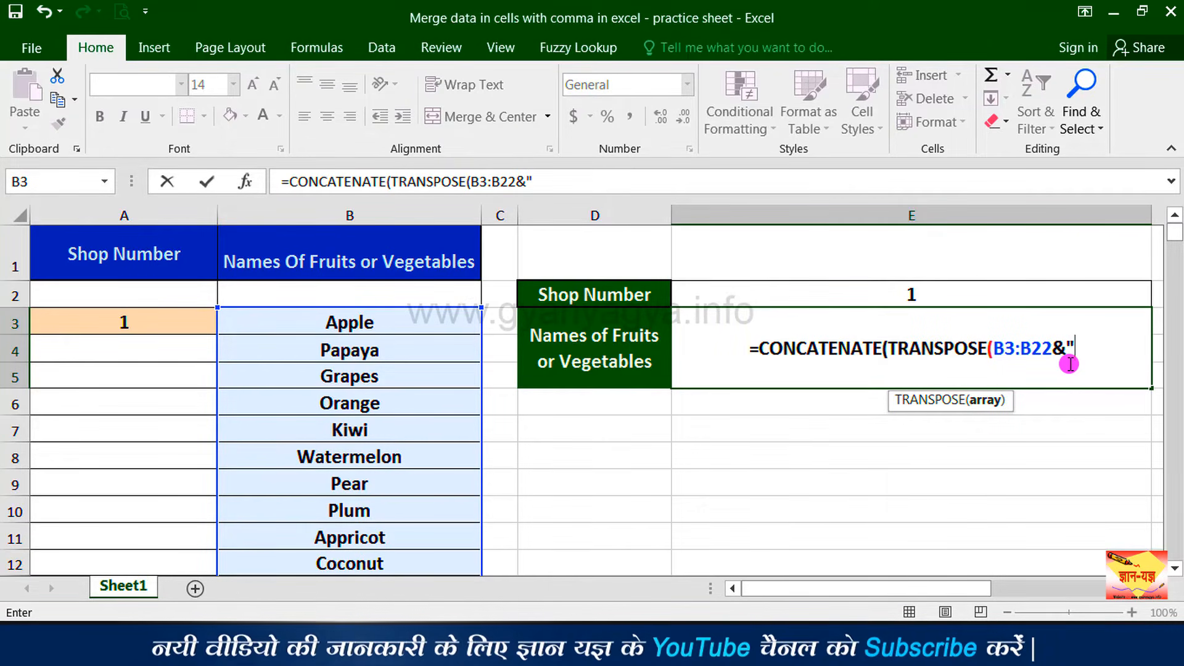
{"action": "type", "text": ","}
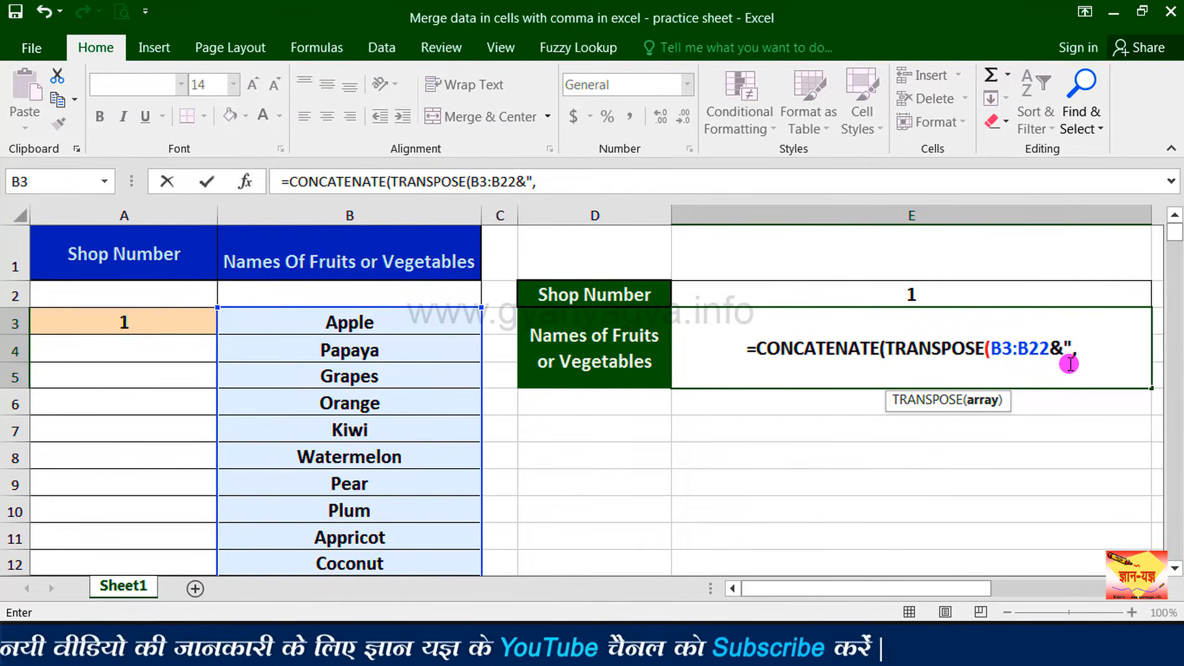
{"action": "type", "text": " \""}
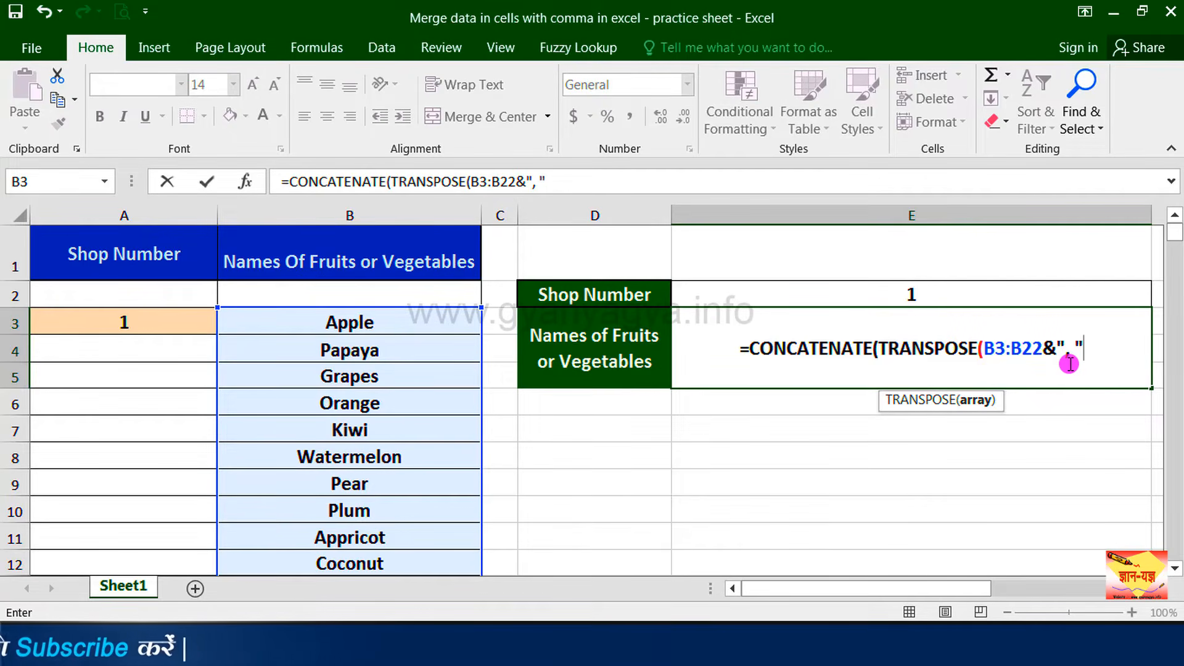
{"action": "type", "text": ")"}
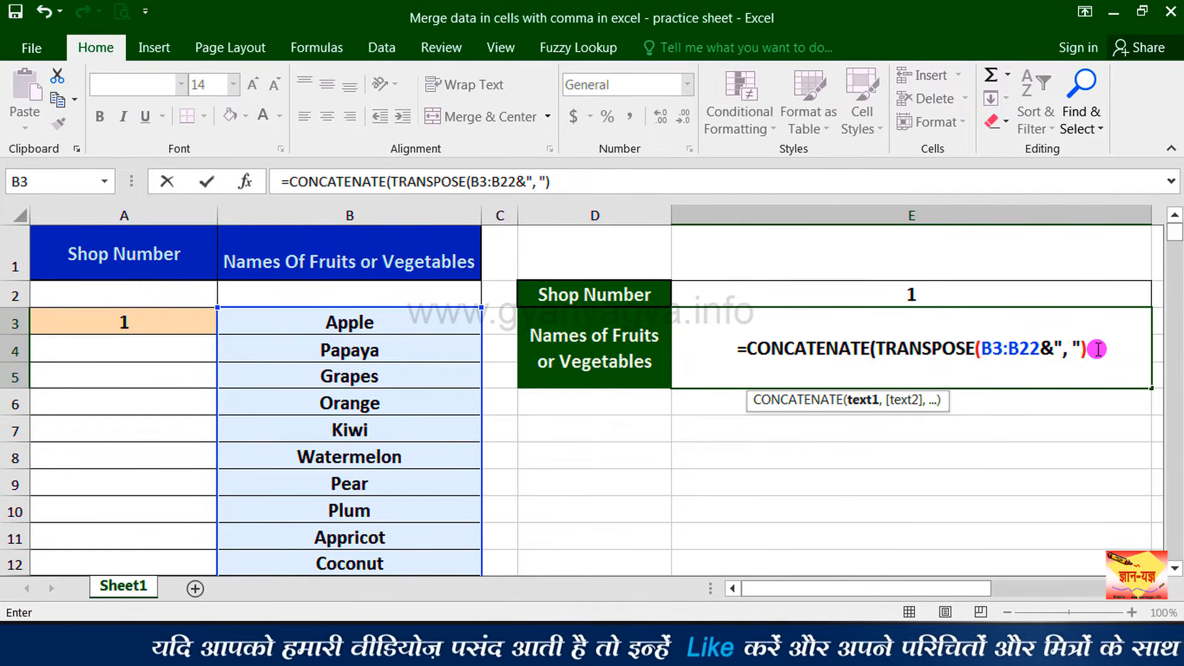
{"action": "type", "text": ")"}
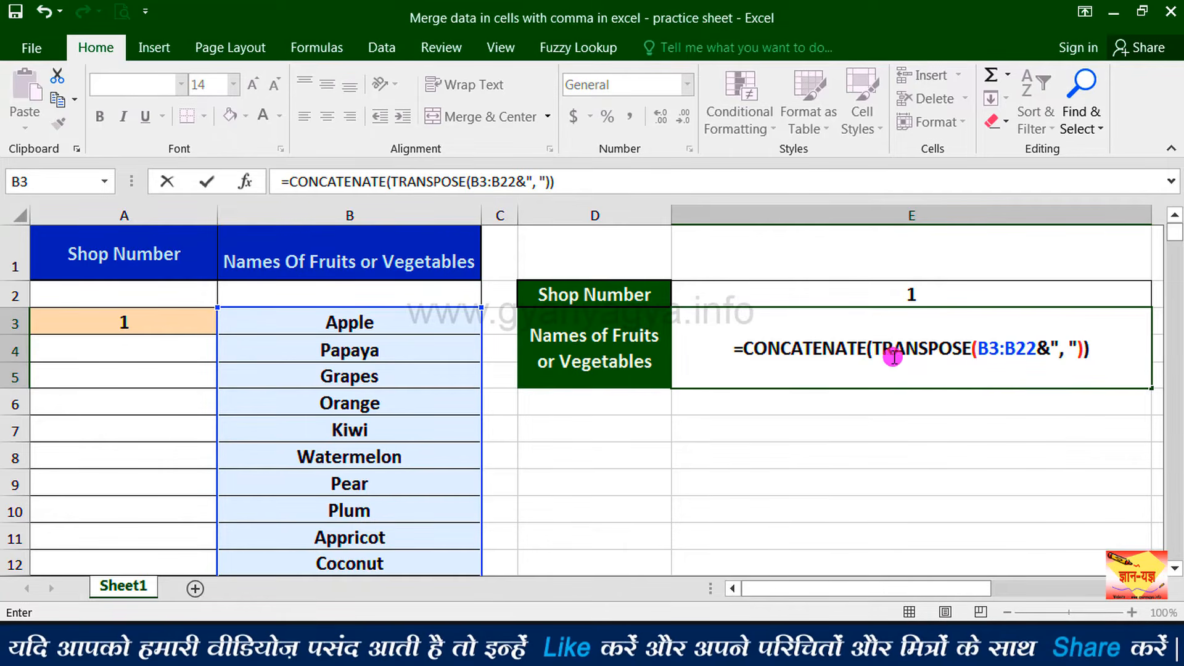
Convert the TRANSPOSE(B3:B22&", ") part of the formula into its literal text values
{"action": "left_click_drag", "start_coordinate": [913, 353], "coordinate": [963, 359]}
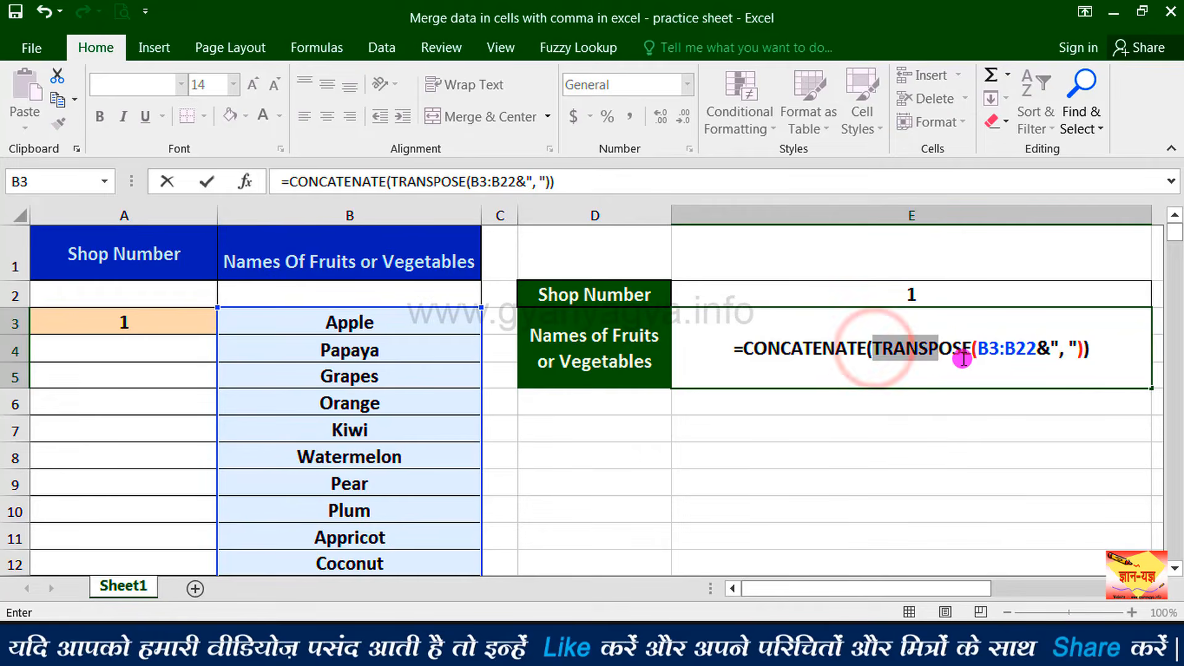
{"action": "left_click_drag", "start_coordinate": [1052, 355], "coordinate": [1082, 355]}
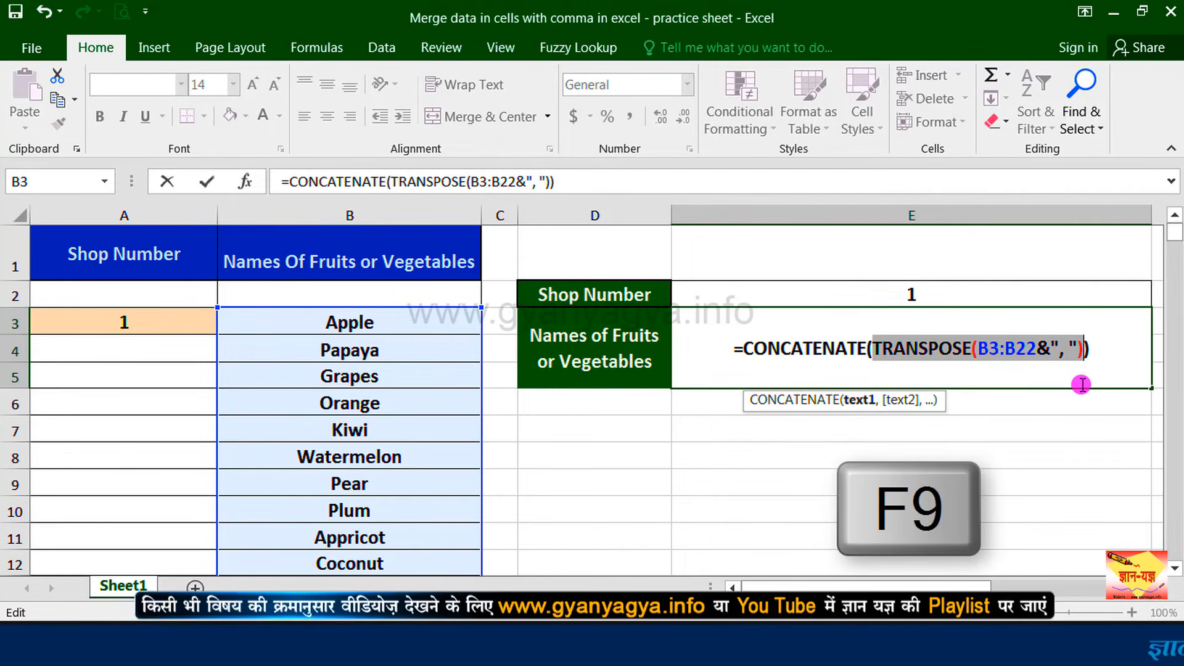
{"action": "key", "text": "F9"}
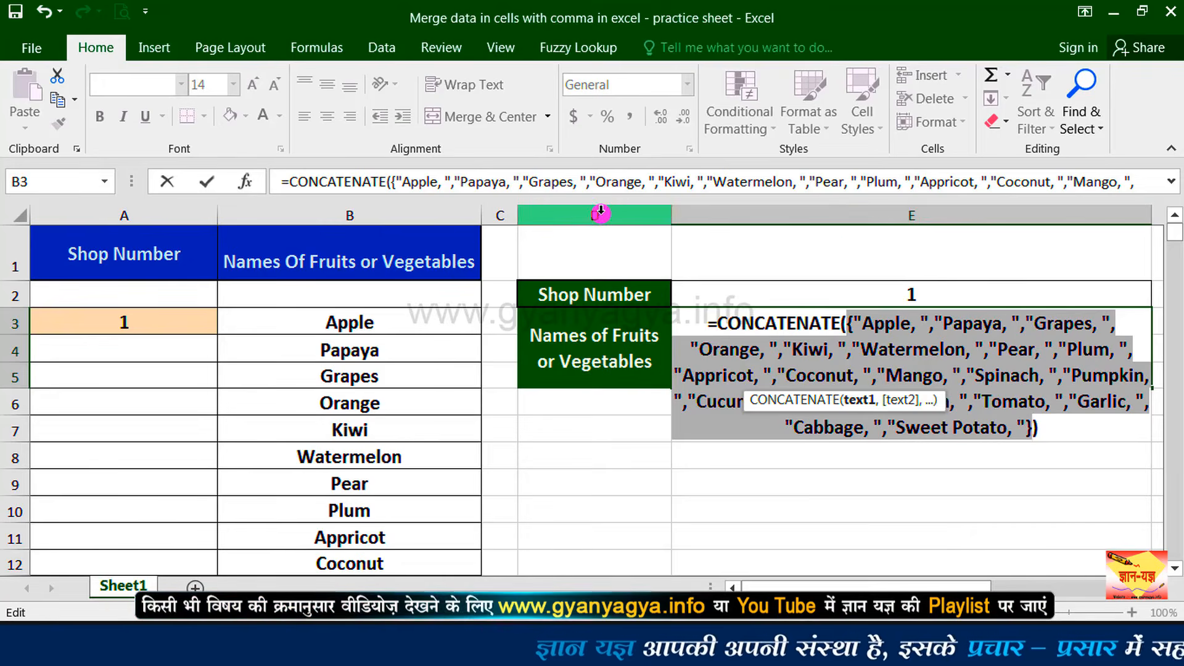
Remove the opening and closing curly braces around the list of values in the CONCATENATE formula
{"action": "left_click", "coordinate": [394, 181]}
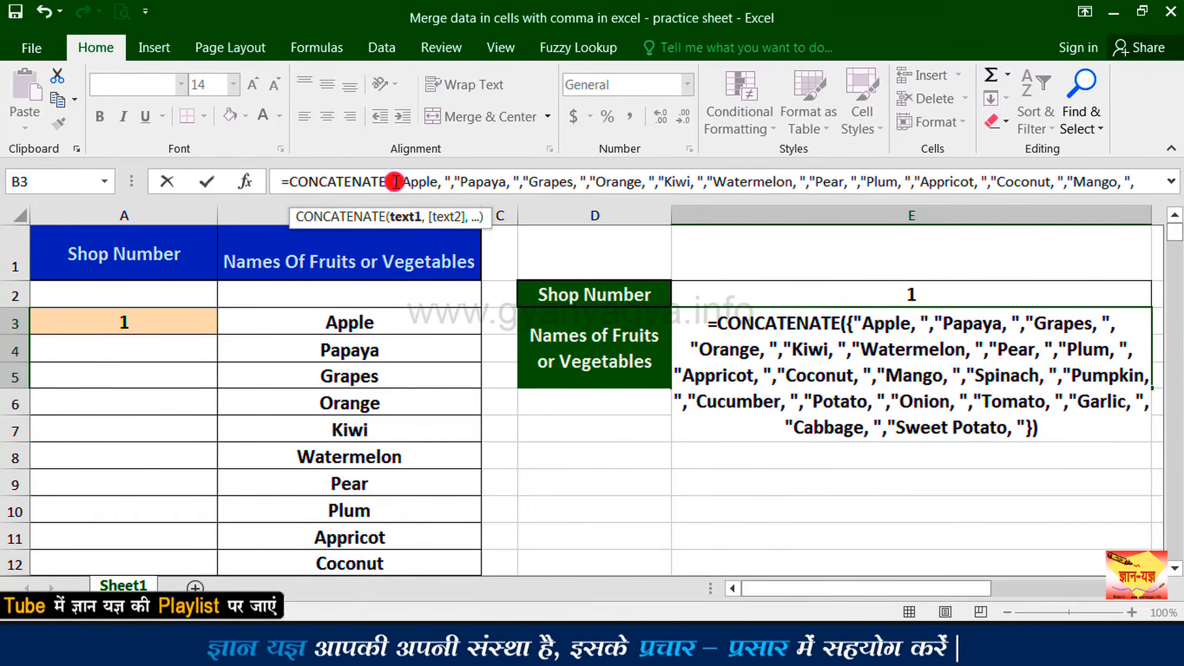
{"action": "left_click", "coordinate": [396, 182]}
{"action": "key", "text": "BackSpace"}
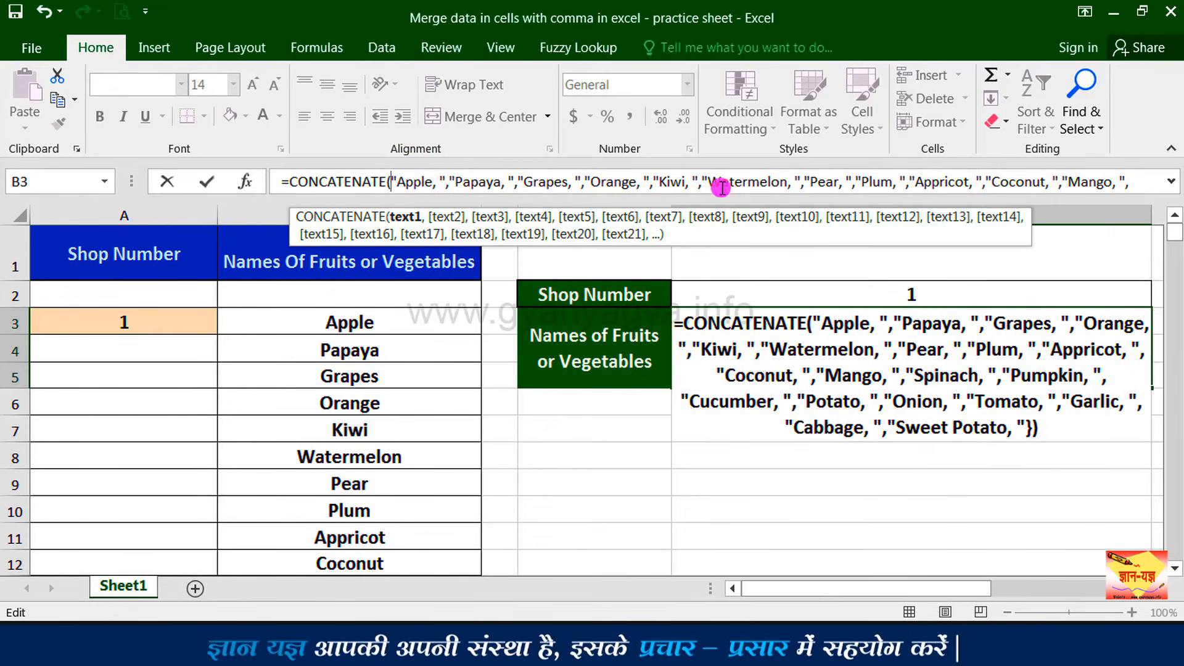
{"action": "left_click", "coordinate": [1136, 179]}
{"action": "left_click", "coordinate": [960, 185]}
{"action": "key", "text": "BackSpace"}
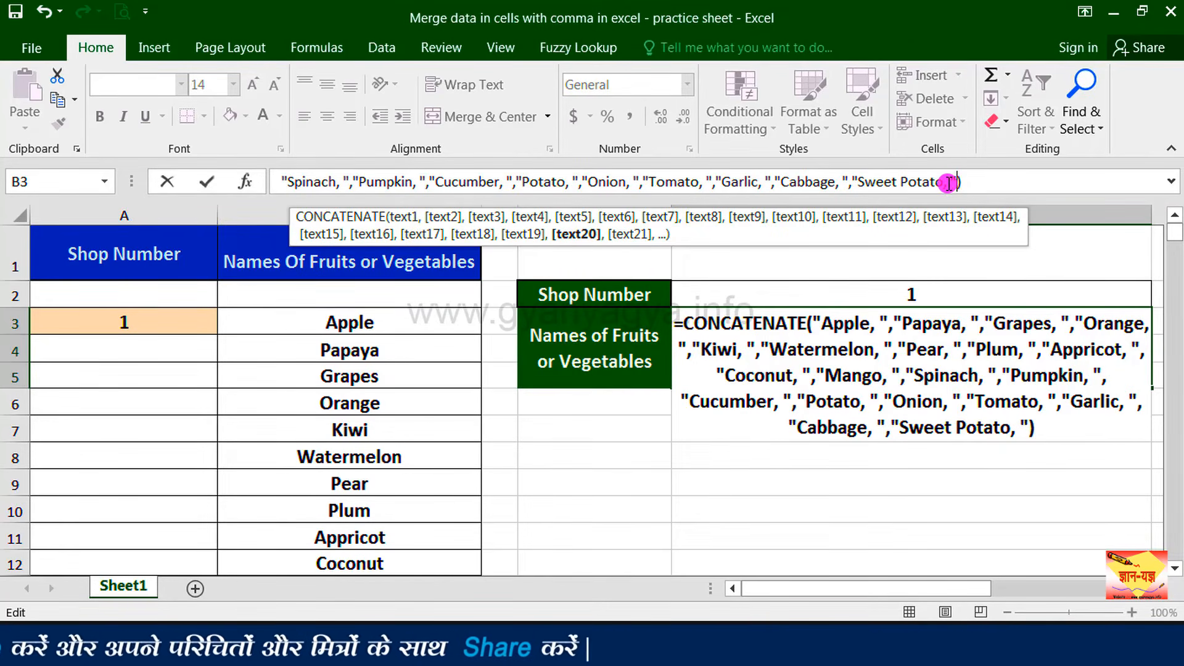
Delete the trailing comma after Sweet Potato in the last text value and commit the formula
{"action": "left_click", "coordinate": [948, 183]}
{"action": "key", "text": "BackSpace"}
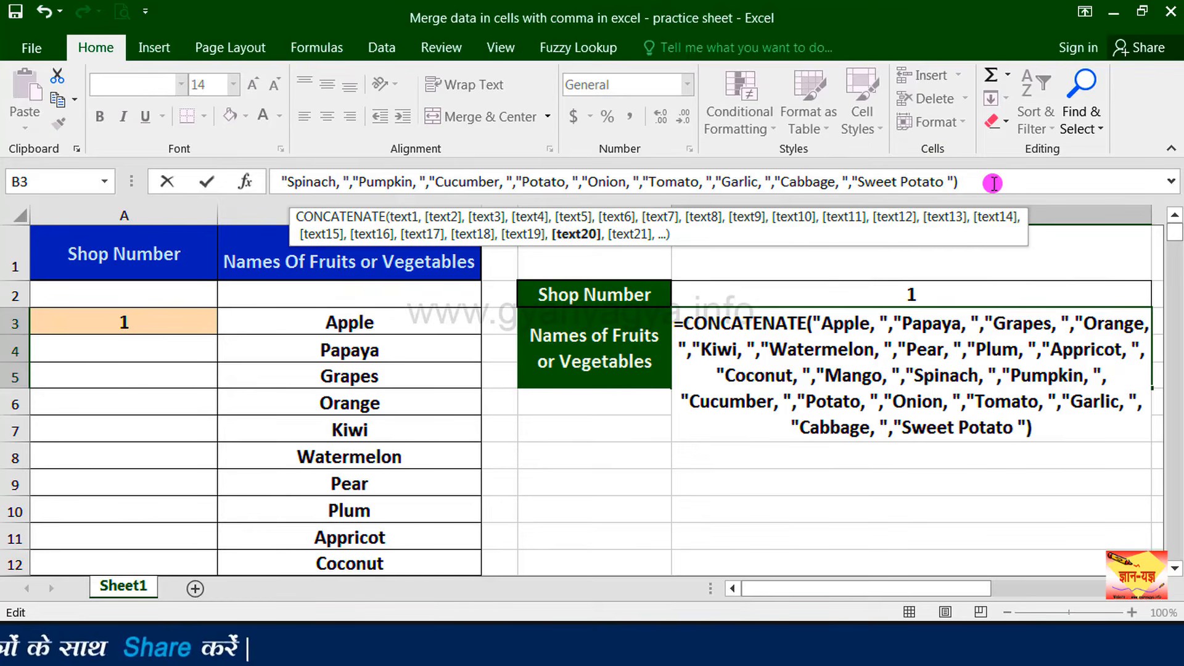
{"action": "left_click", "coordinate": [993, 183]}
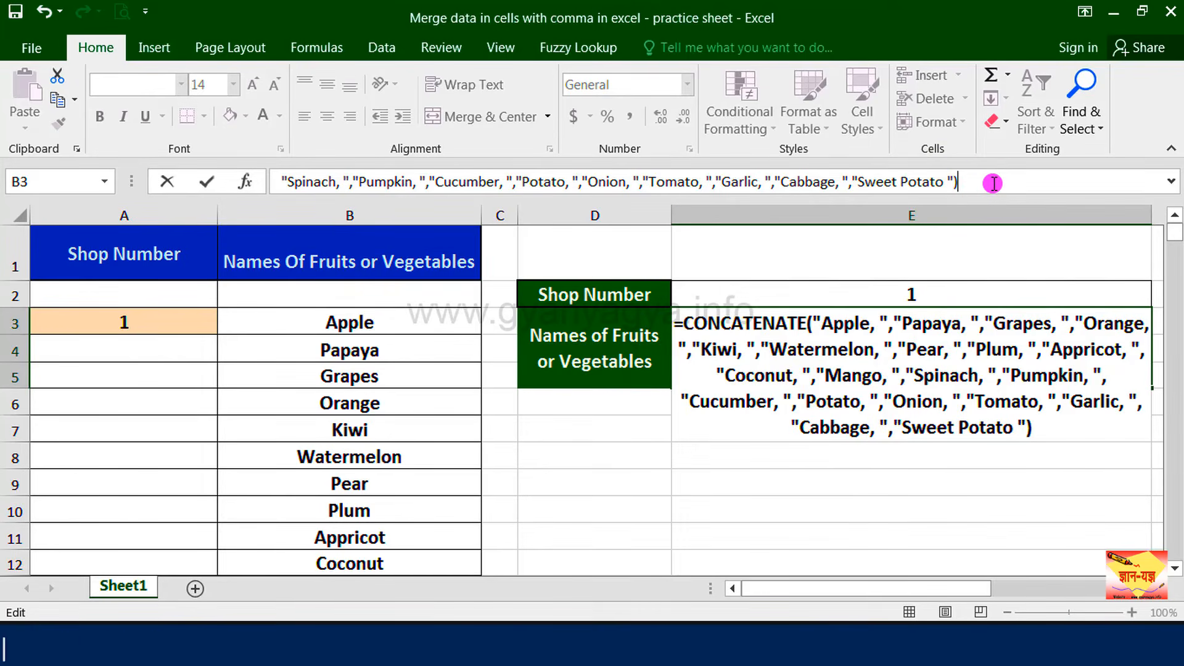
{"action": "key", "text": "Return"}
Set the font size of the merged list in cell E3 to 12
{"action": "key", "text": "Up"}
{"action": "left_click", "coordinate": [233, 84]}
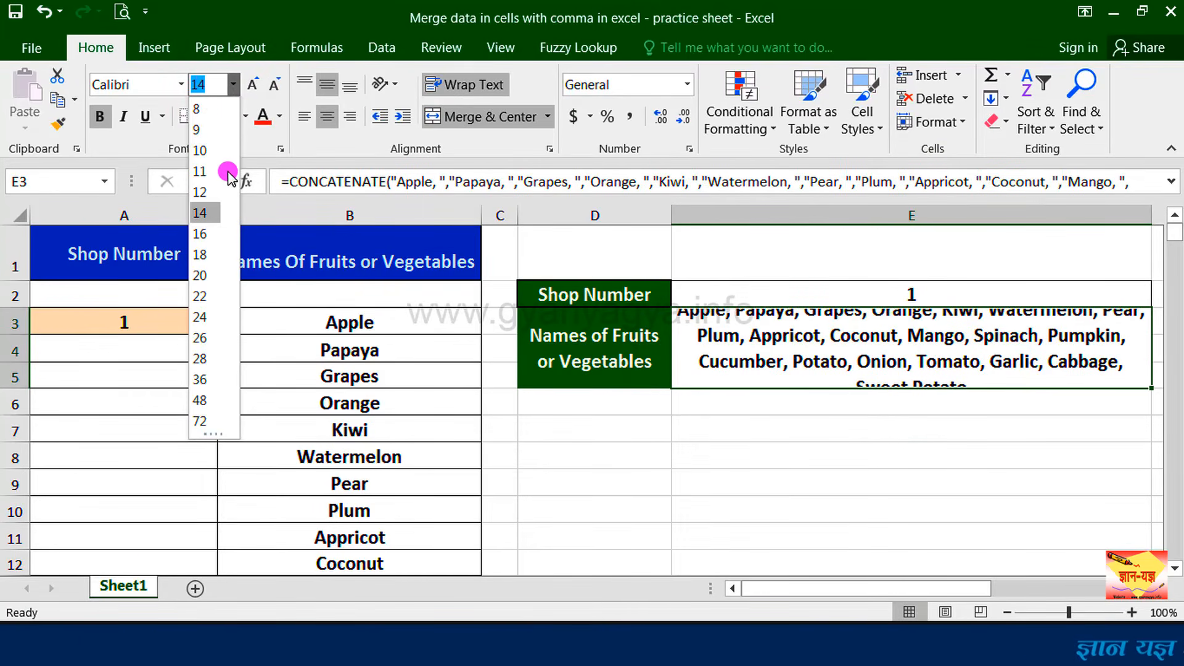
{"action": "left_click", "coordinate": [221, 193]}
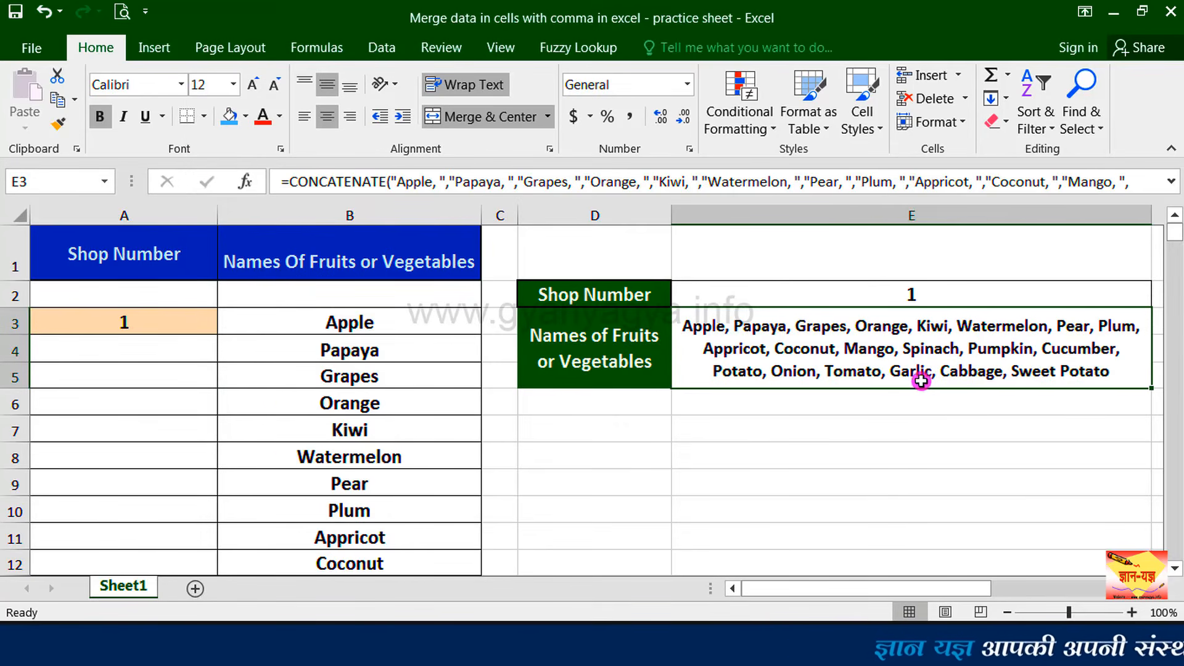